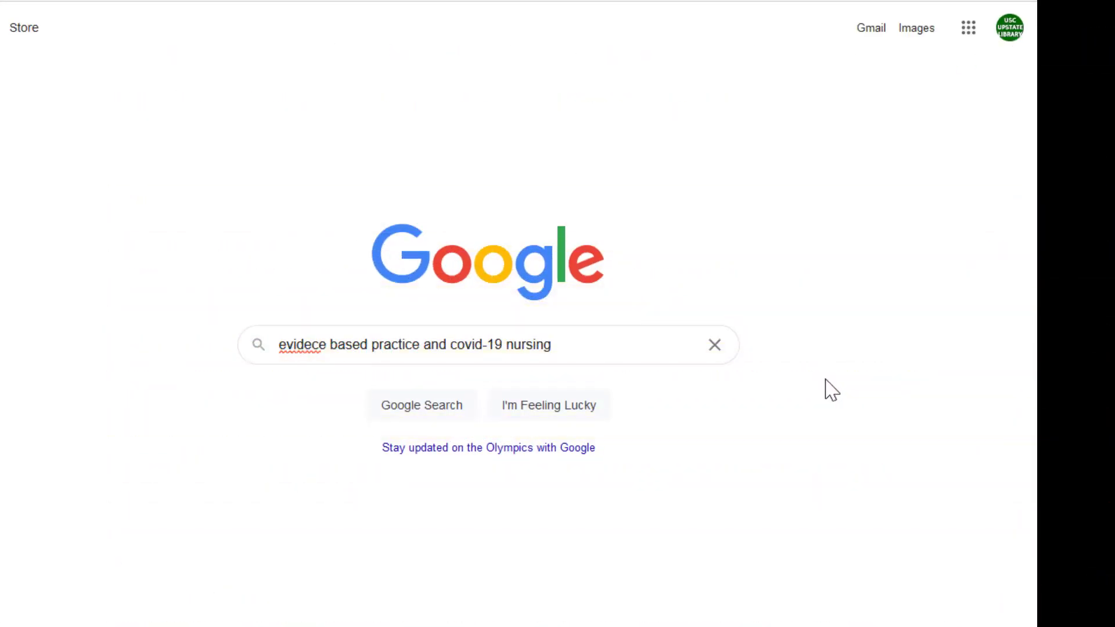
# Step: Run the Google web search for evidence based practice nursing
pyautogui.click(423, 410)
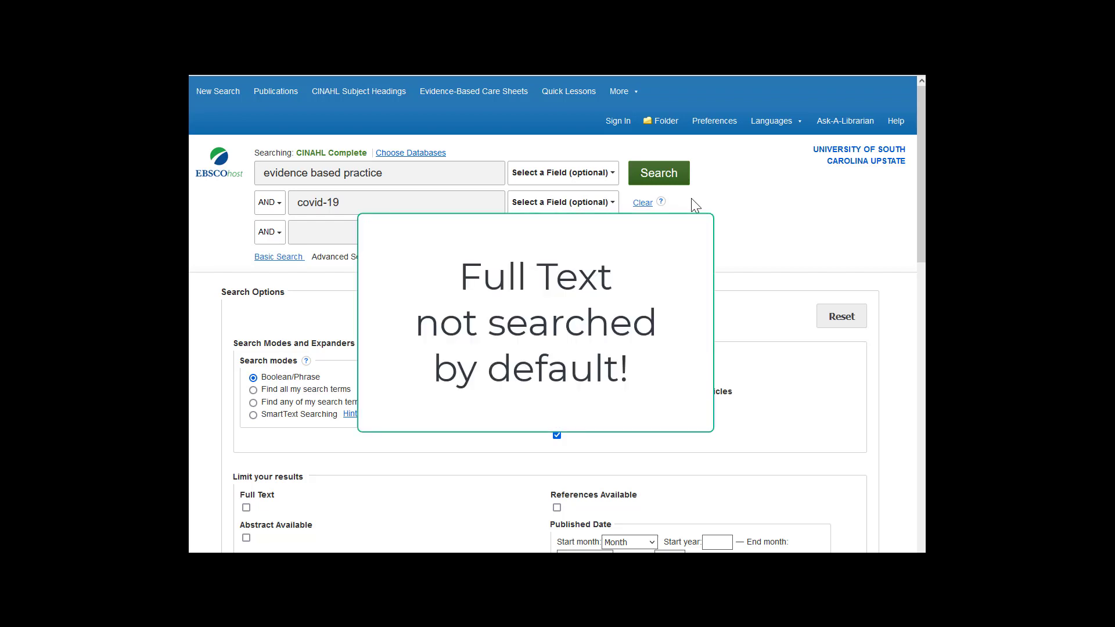
# Step: Run the CINAHL search for evidence based practice AND covid-19
pyautogui.click(662, 177)
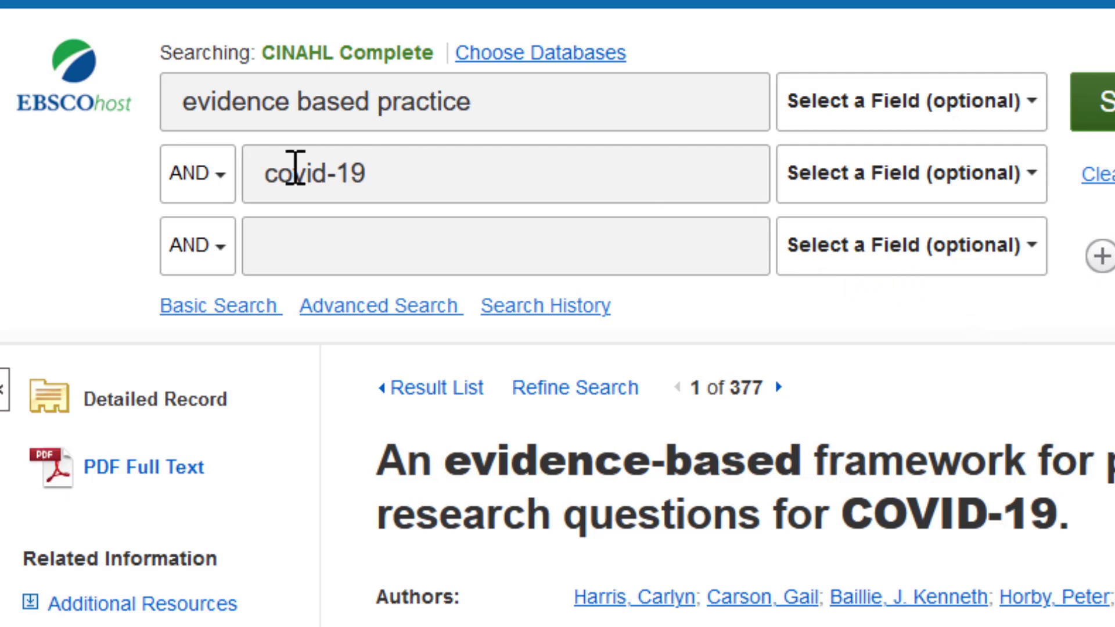
# Step: Review the AND, OR, NOT operator choices for combining the search rows
pyautogui.click(221, 175)
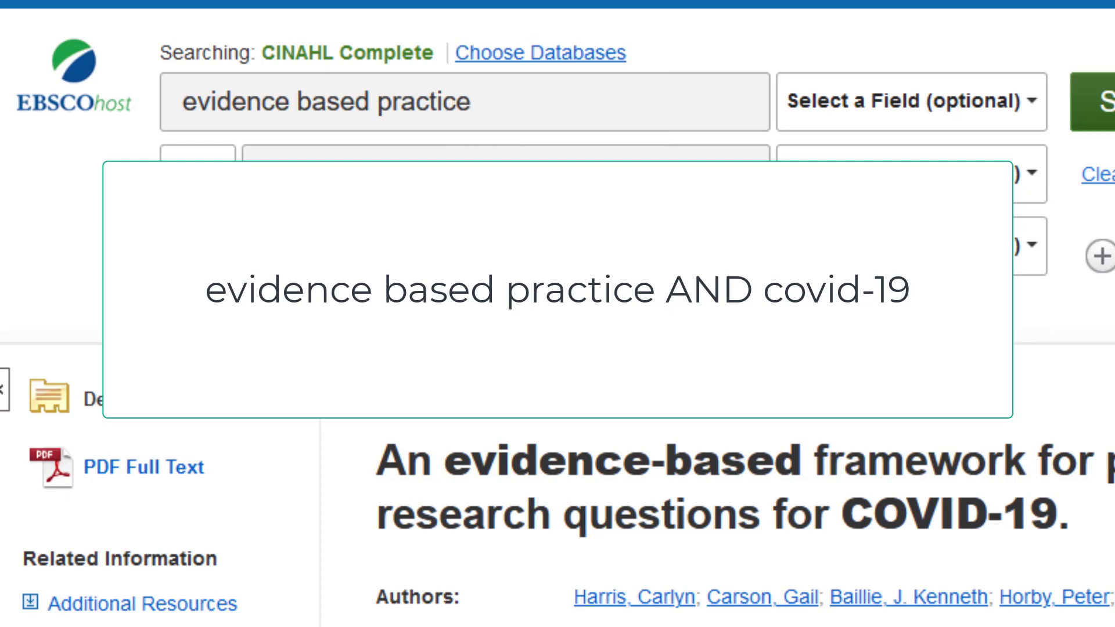
pyautogui.click(223, 174)
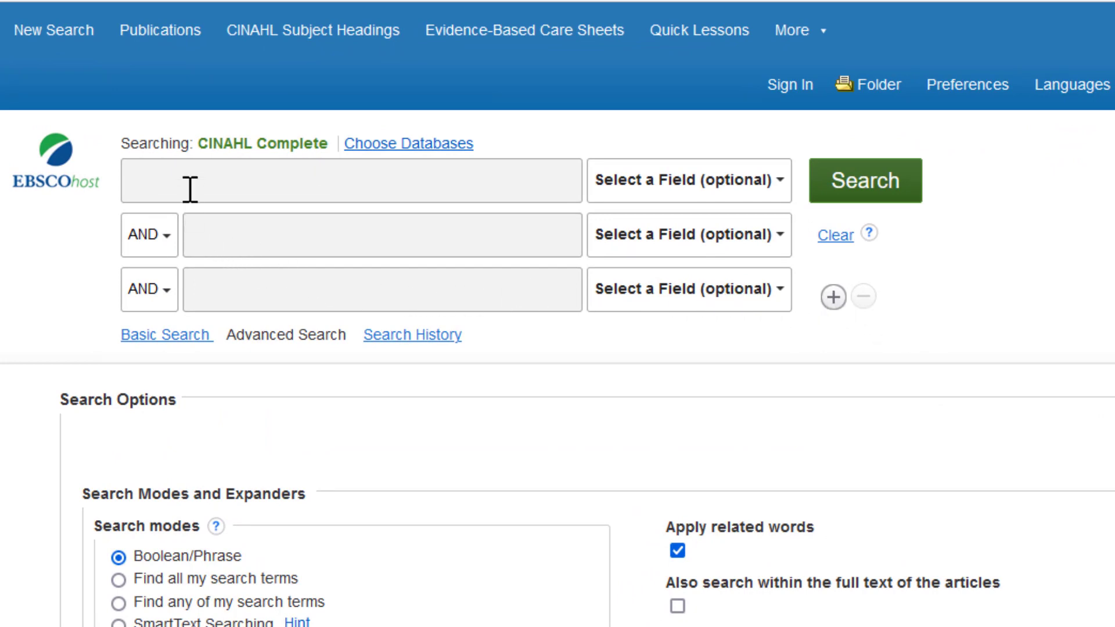
# Step: Enter 'callista roy' from the suggestions in the first search row
pyautogui.click(169, 244)
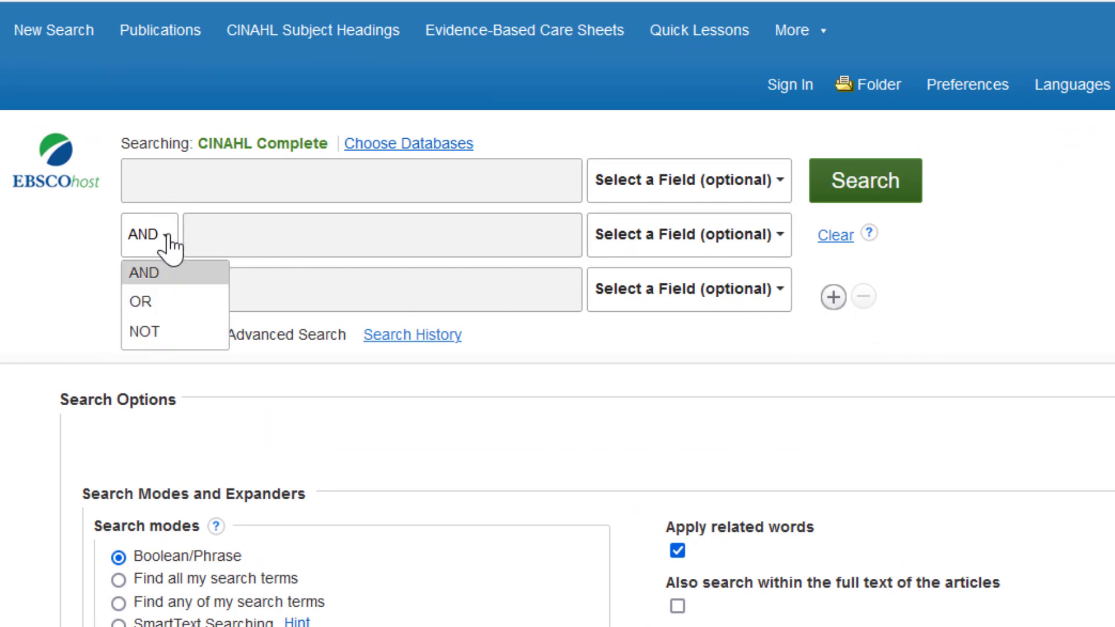
pyautogui.click(957, 266)
pyautogui.click(783, 185)
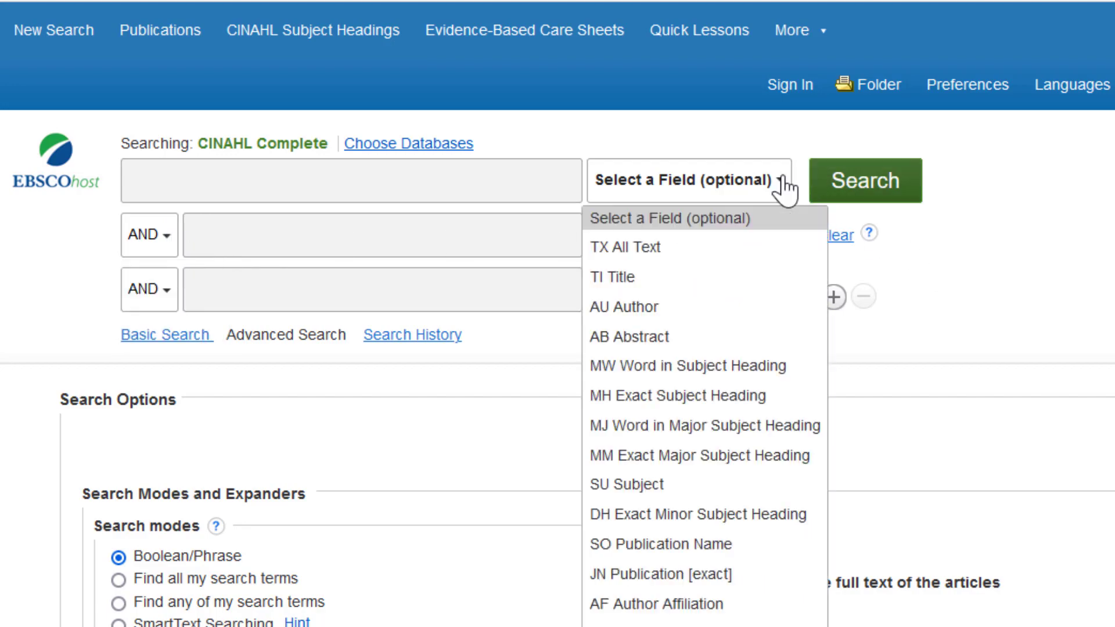
pyautogui.click(151, 178)
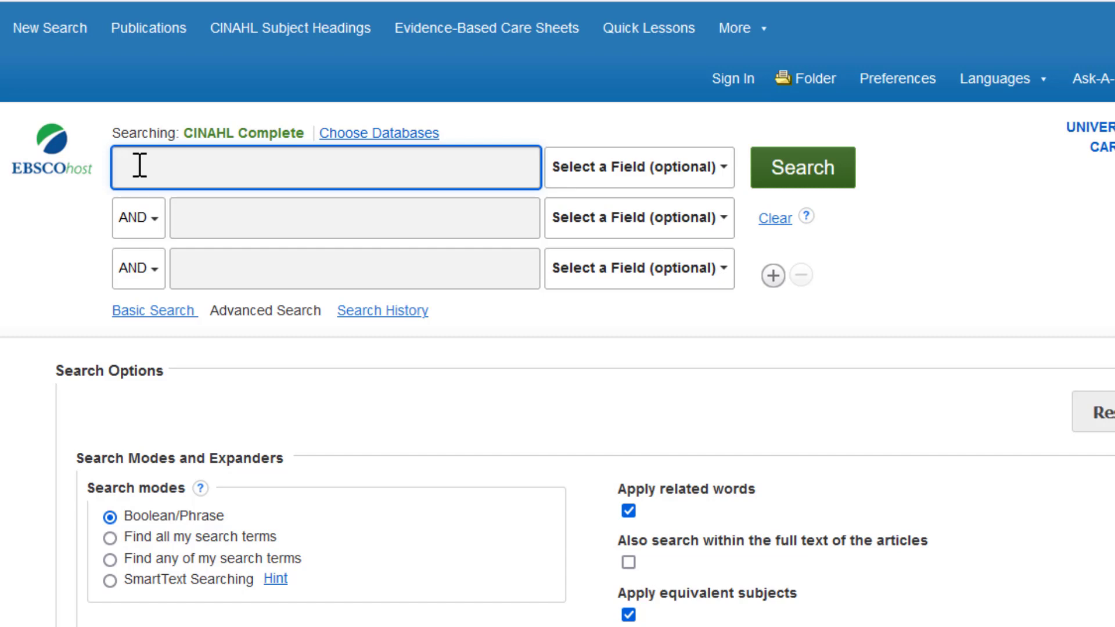
pyautogui.write('callist')
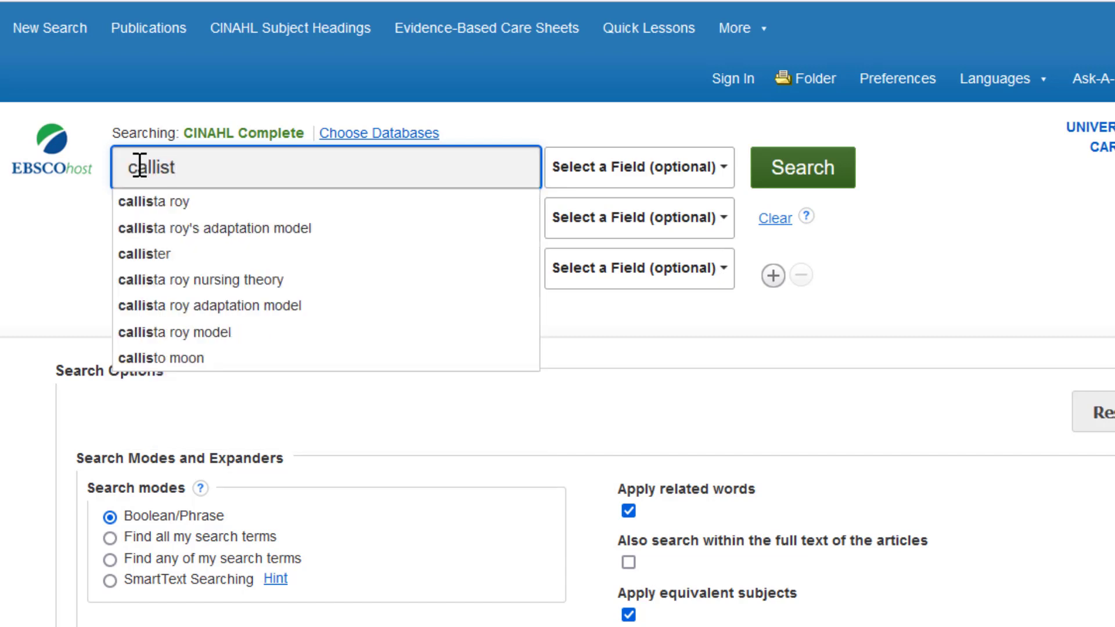
pyautogui.write('a')
pyautogui.click(152, 203)
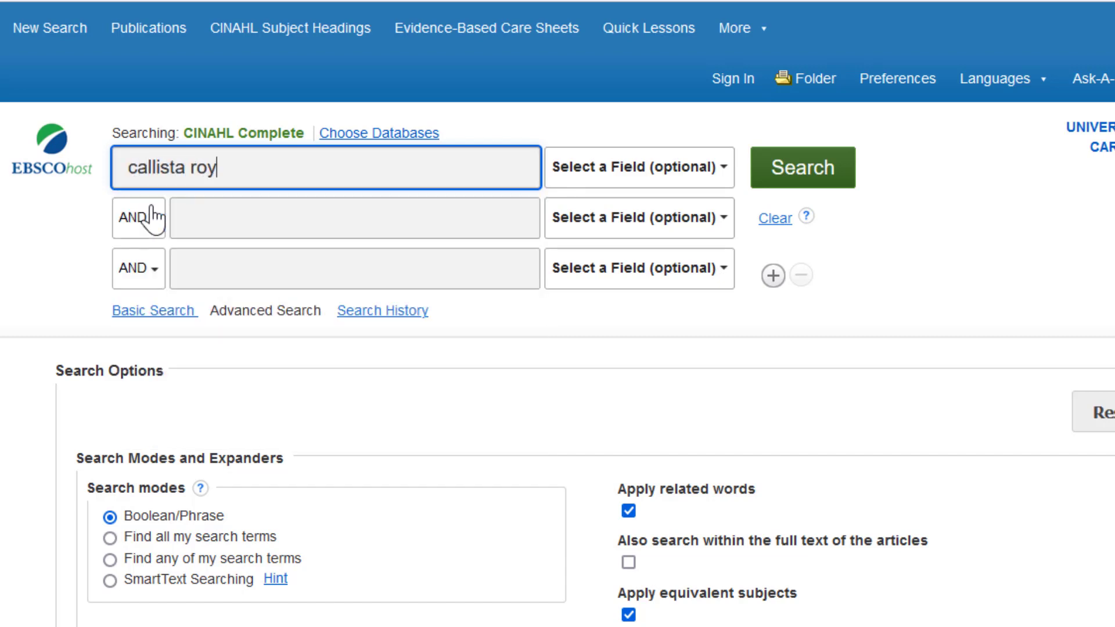
# Step: Add 'roy adaptation model' combined with OR in row two and run the search
pyautogui.click(156, 230)
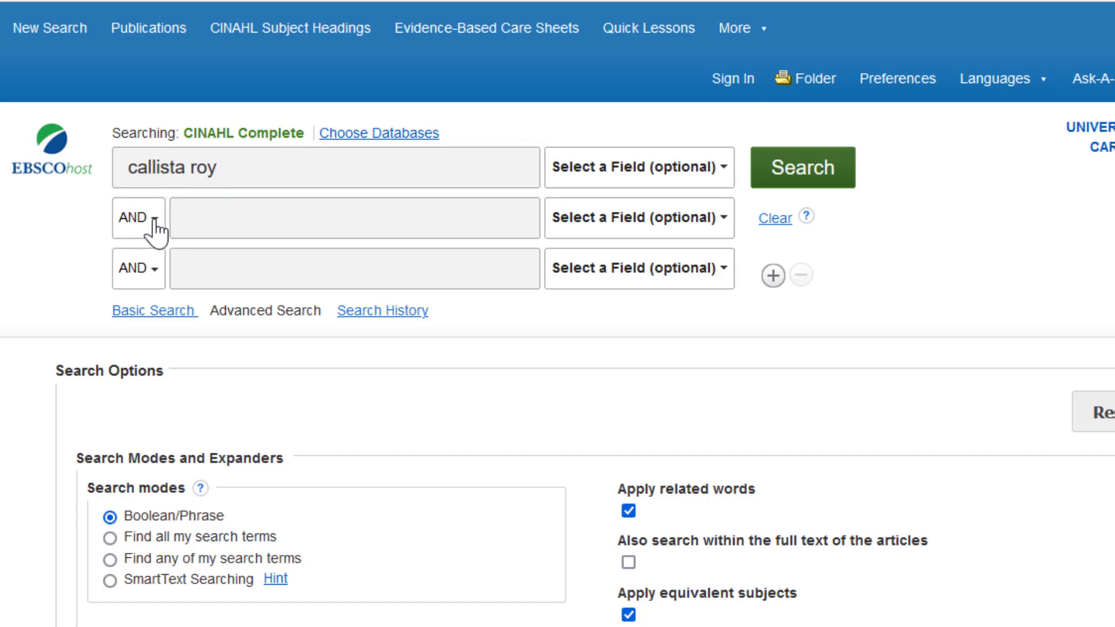
pyautogui.click(156, 230)
pyautogui.click(129, 283)
pyautogui.click(178, 216)
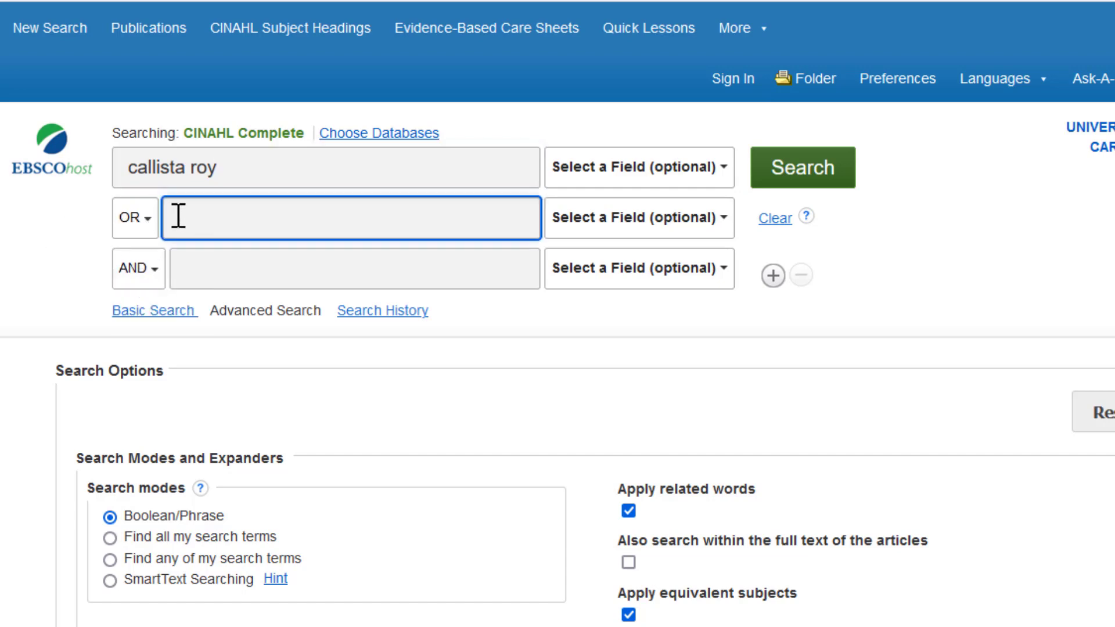
pyautogui.write('roy adaptation model')
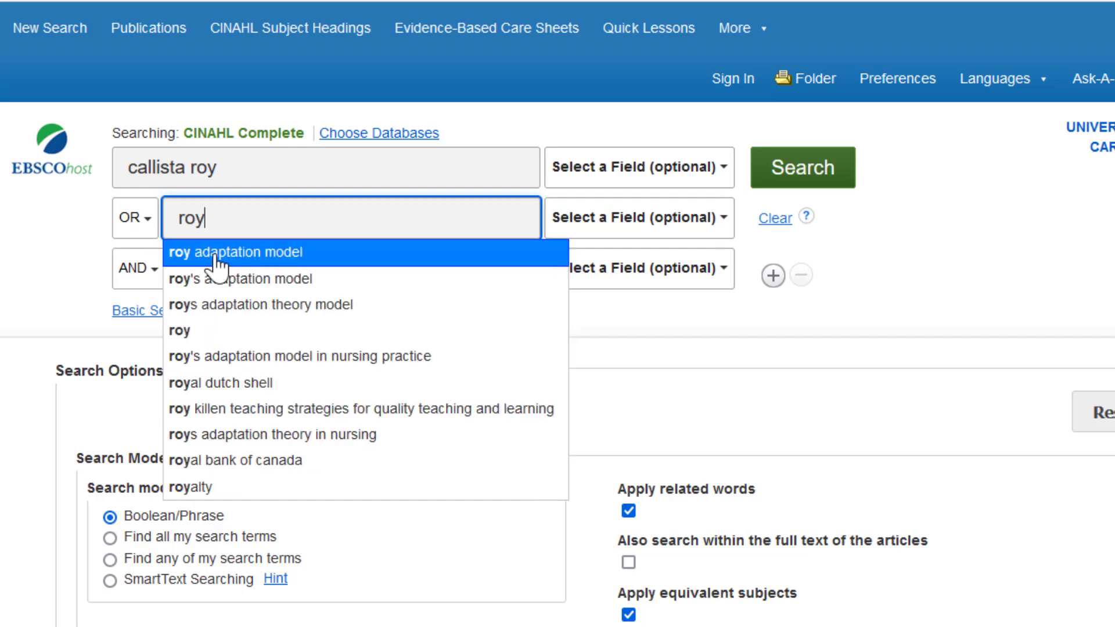
pyautogui.click(217, 255)
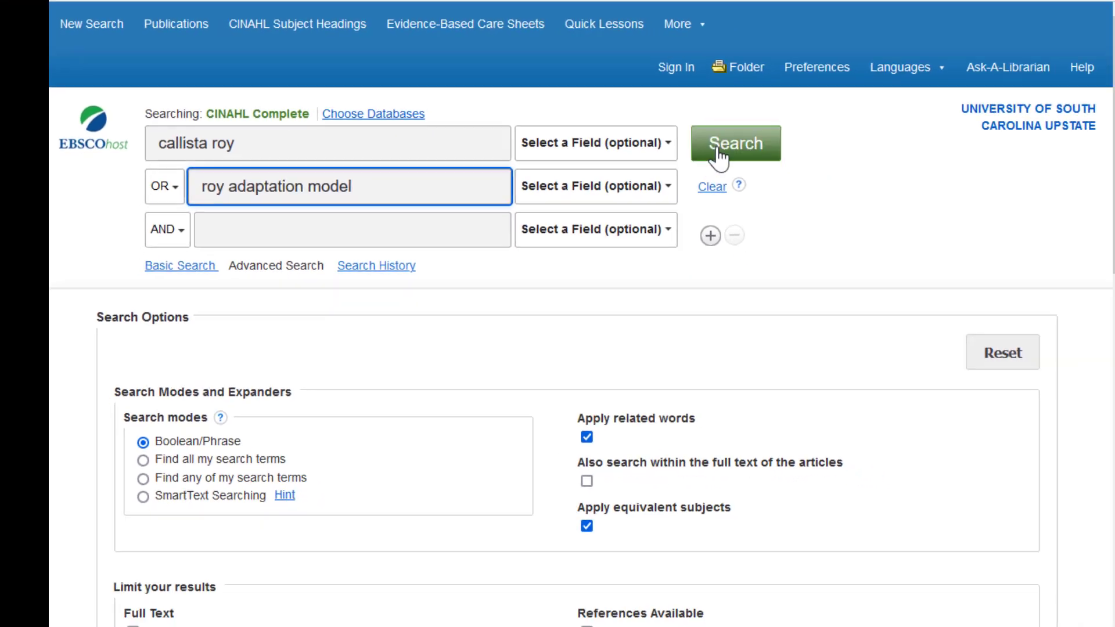
pyautogui.click(720, 155)
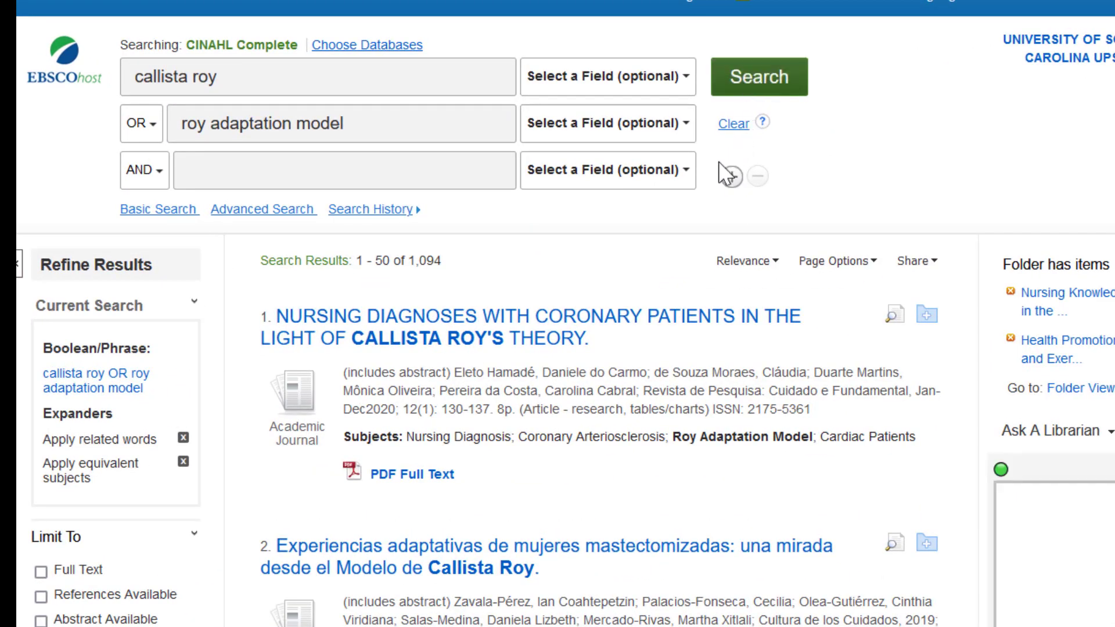
# Step: Limit the Roy results to publication dates 2017–2021 and expand the full limiter options
pyautogui.scroll(-5, 671, 207)
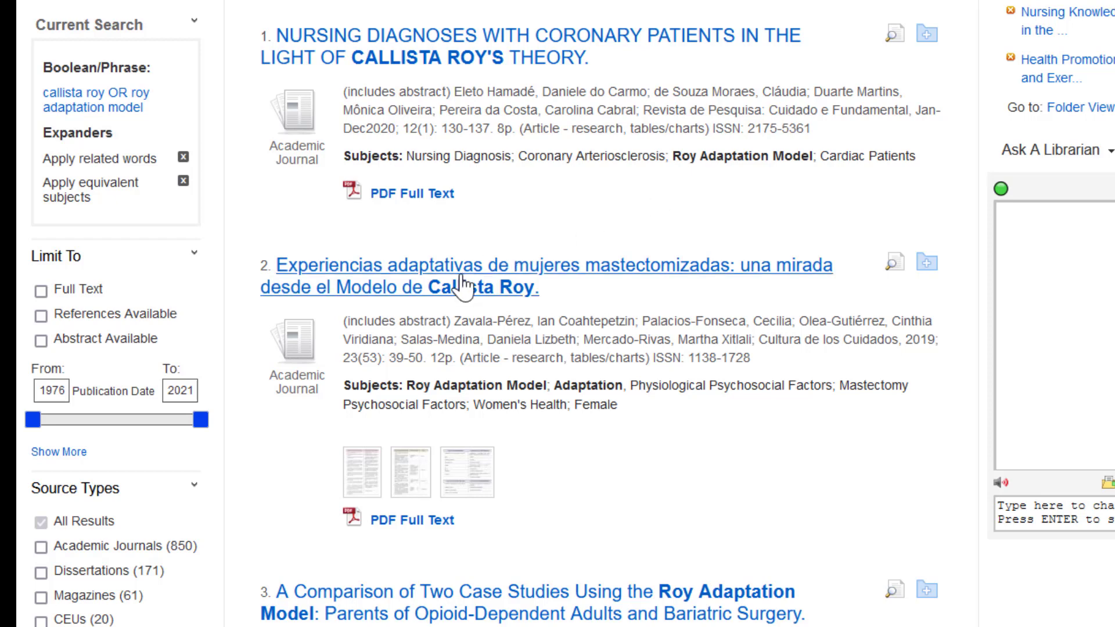
pyautogui.scroll(-2, 261, 360)
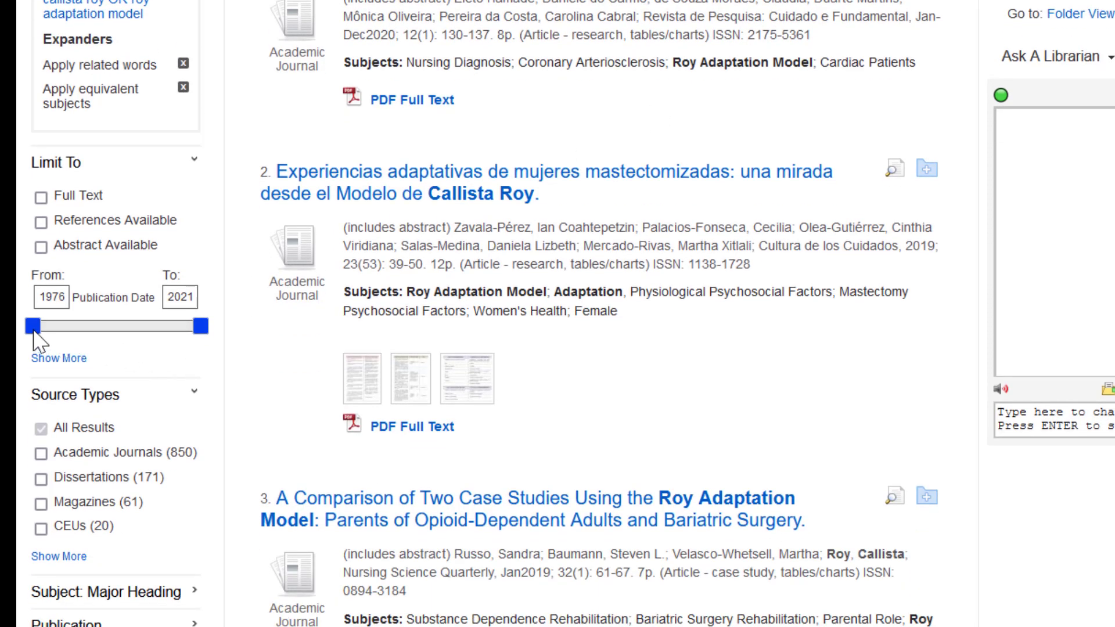
pyautogui.moveTo(33, 327); pyautogui.dragTo(186, 326)
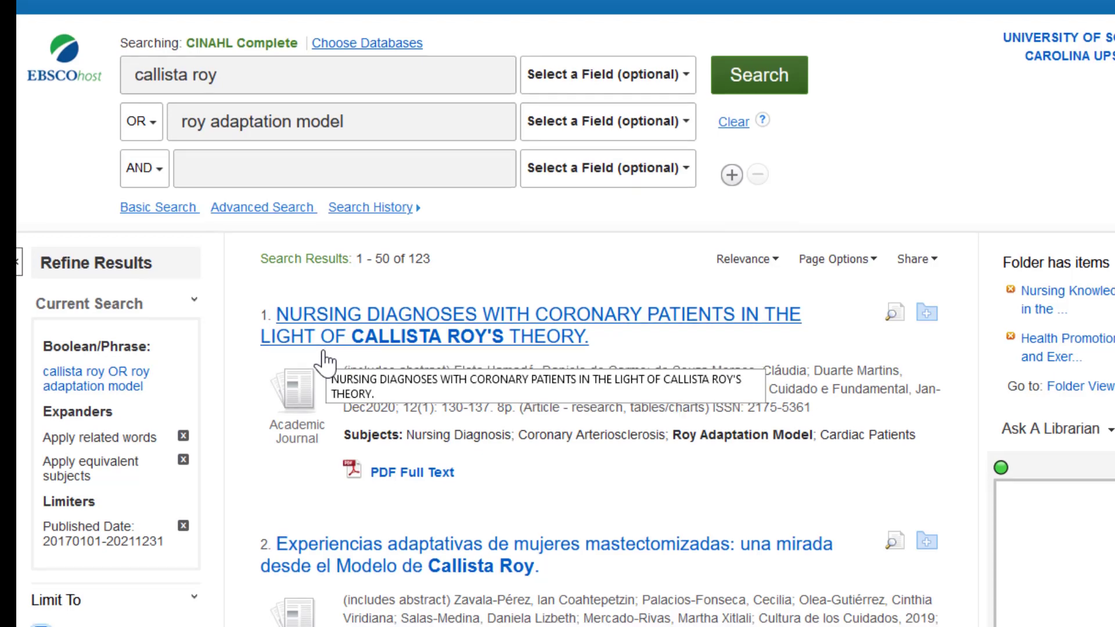
pyautogui.scroll(-2, 323, 360)
pyautogui.scroll(-5, 323, 360)
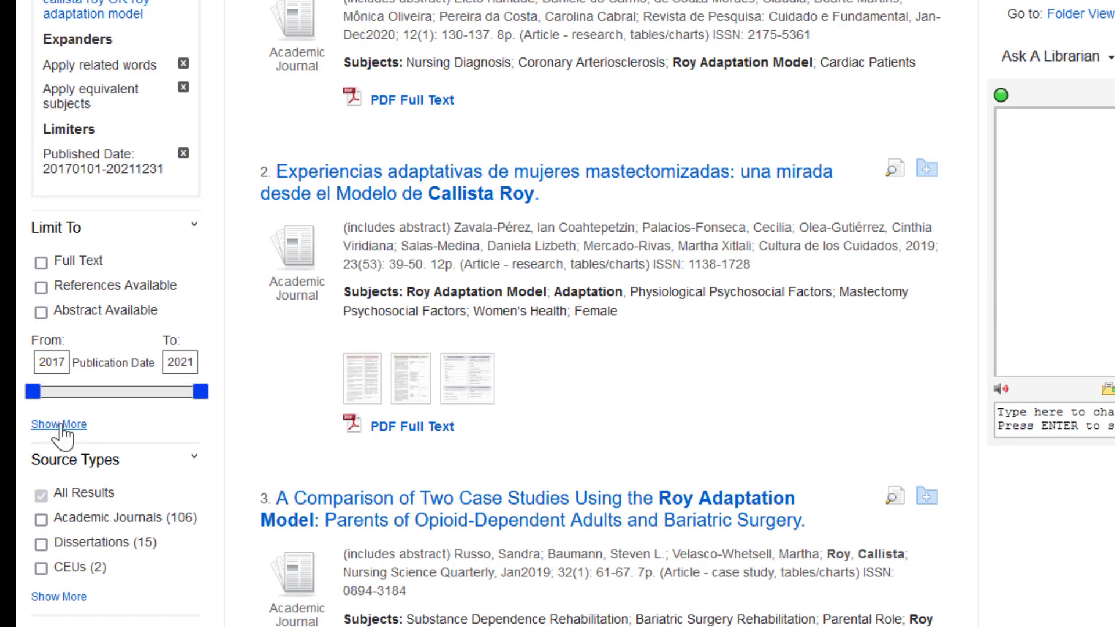
pyautogui.click(61, 424)
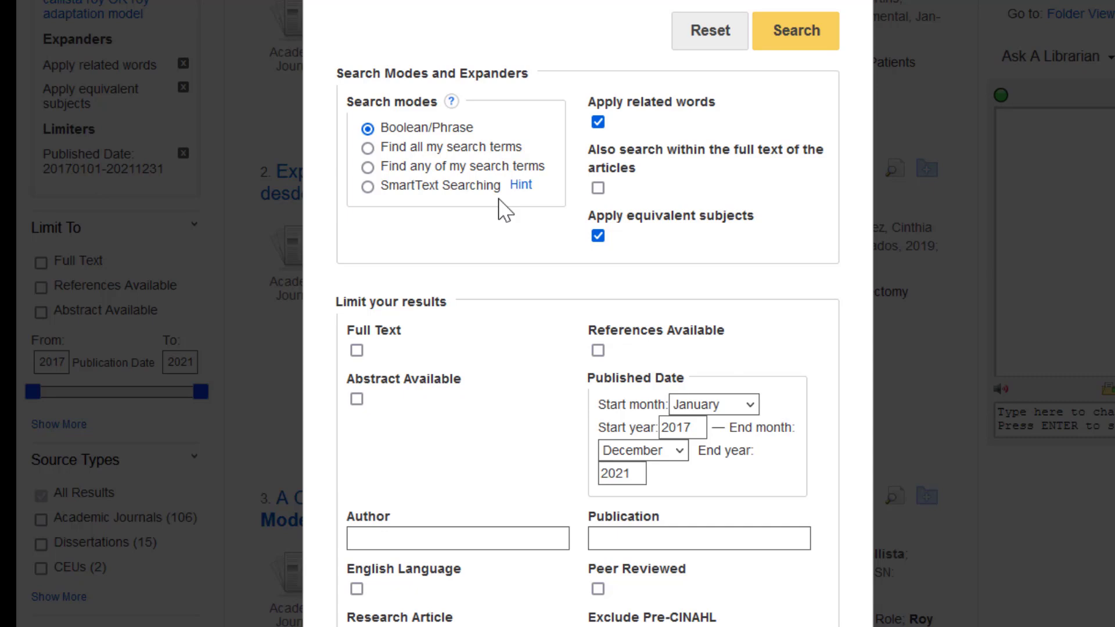
# Step: Limit the results to peer-reviewed, English-language articles
pyautogui.scroll(-5, 610, 374)
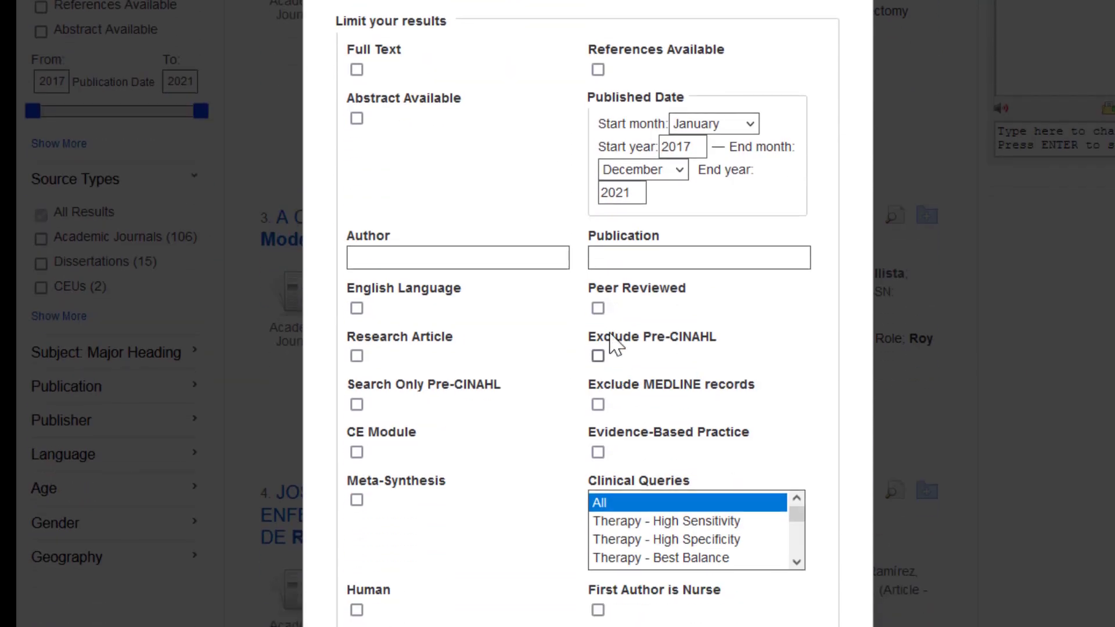
pyautogui.click(598, 308)
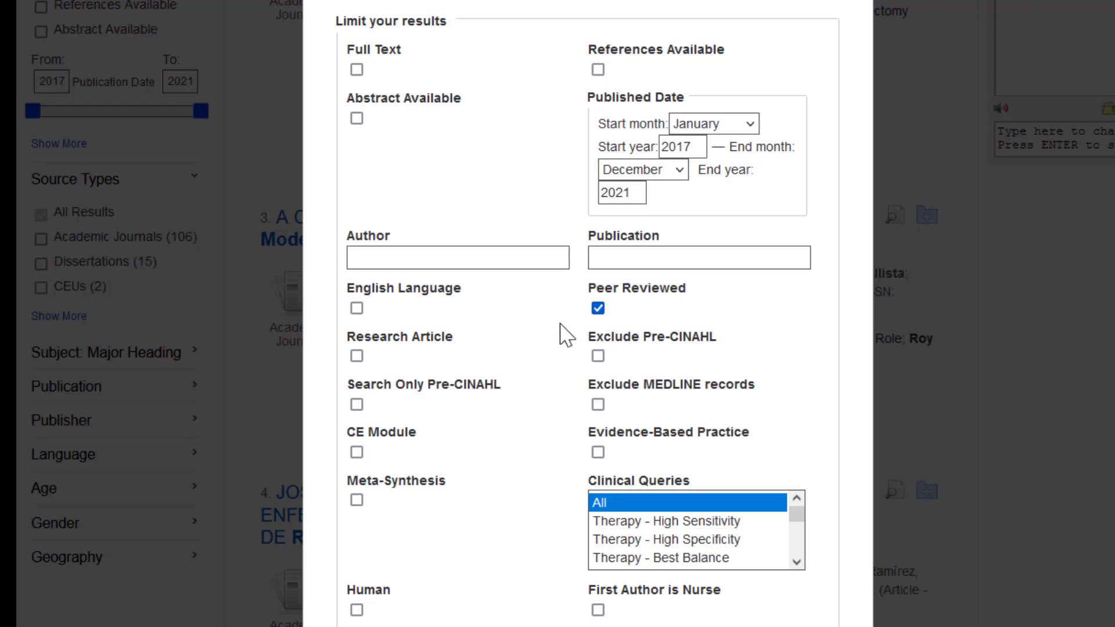
pyautogui.click(358, 309)
# Step: Add the Any Author is Nurse and Nursing journal subset limiters, then rerun the search
pyautogui.scroll(-5, 498, 360)
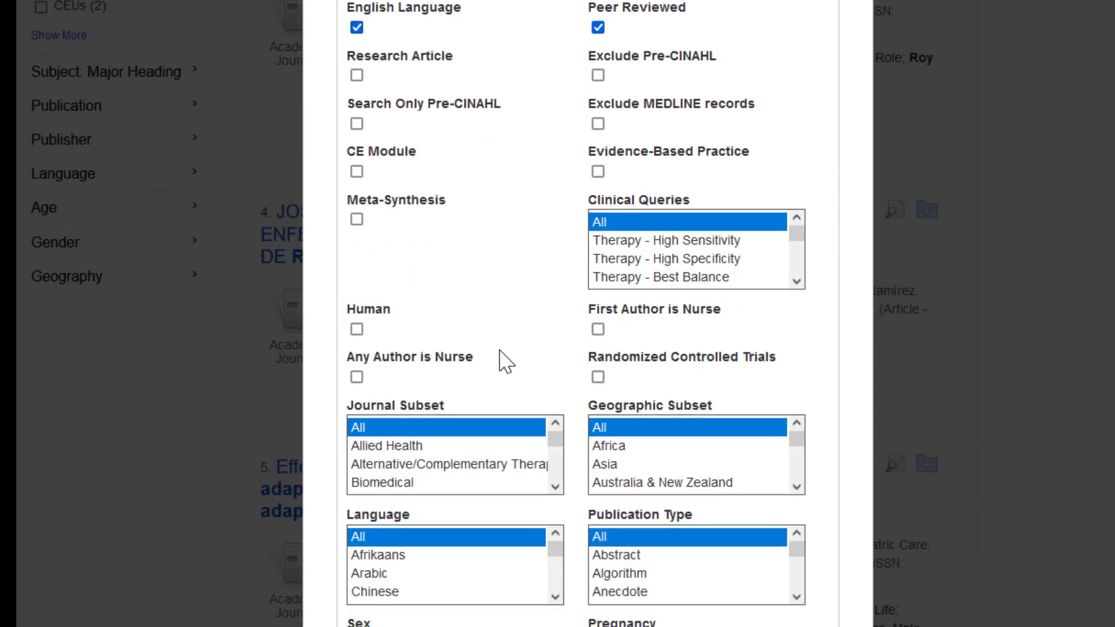
pyautogui.scroll(-2, 506, 362)
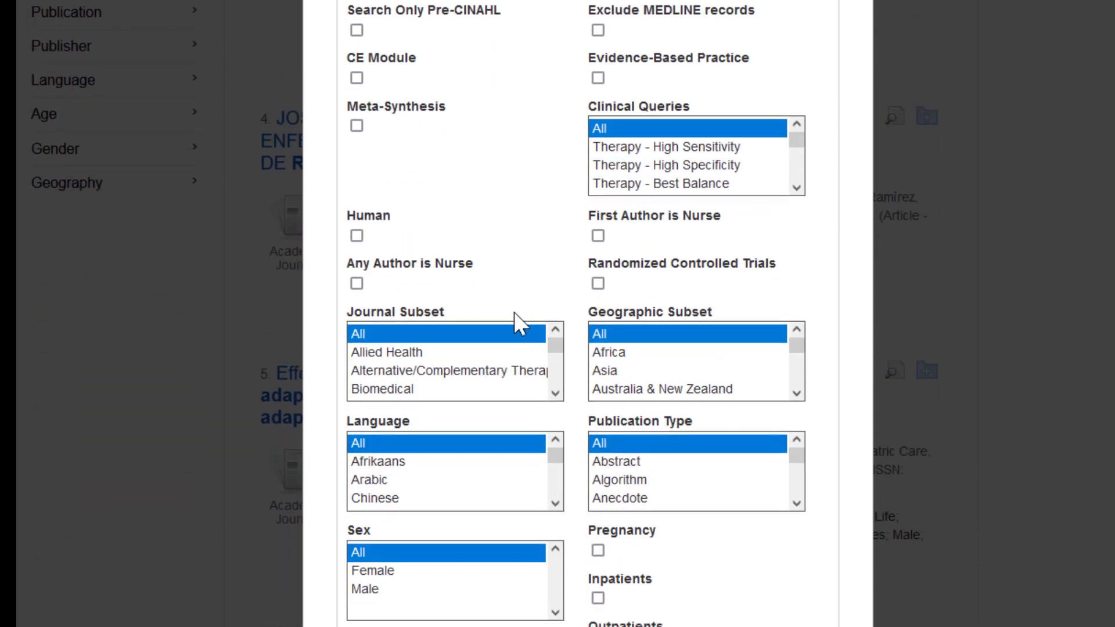
pyautogui.click(357, 284)
pyautogui.scroll(-2, 498, 314)
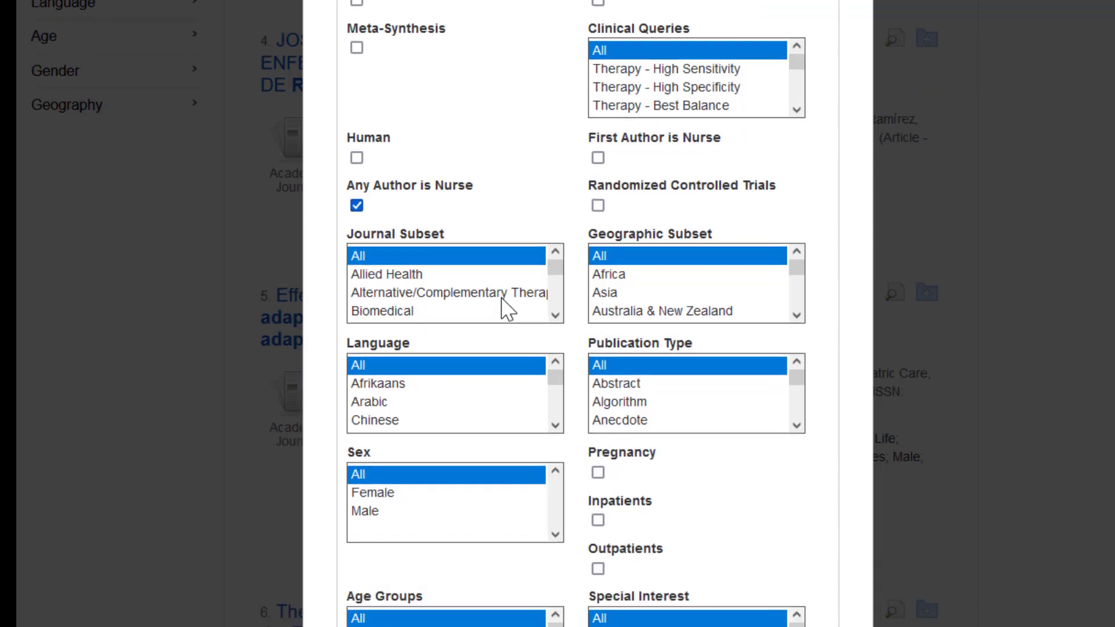
pyautogui.scroll(-2, 505, 291)
pyautogui.scroll(-3, 500, 288)
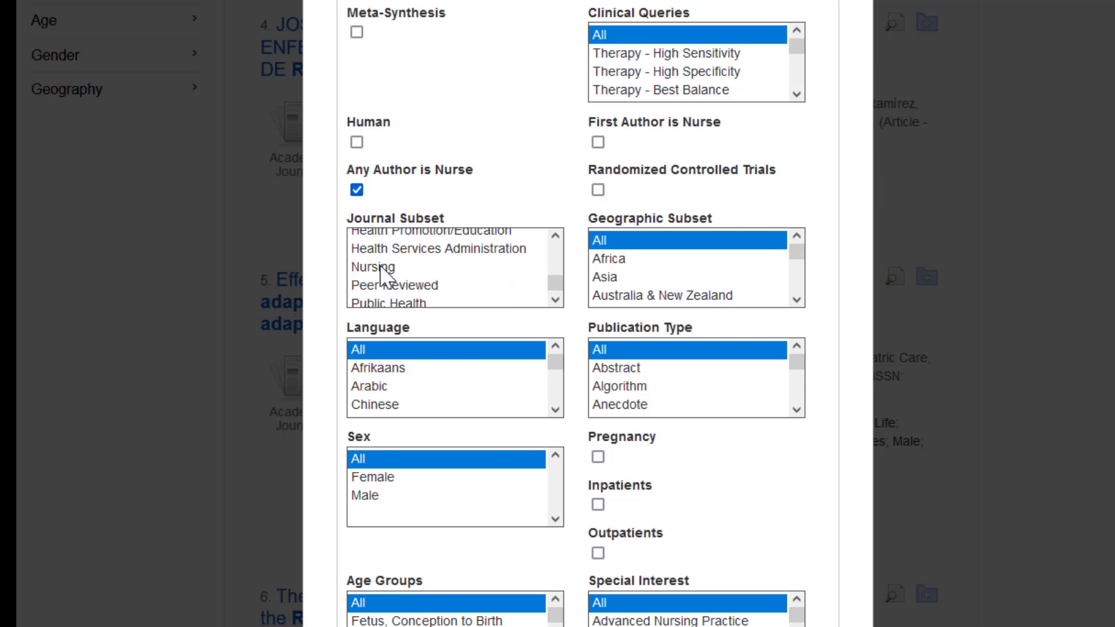
pyautogui.click(381, 269)
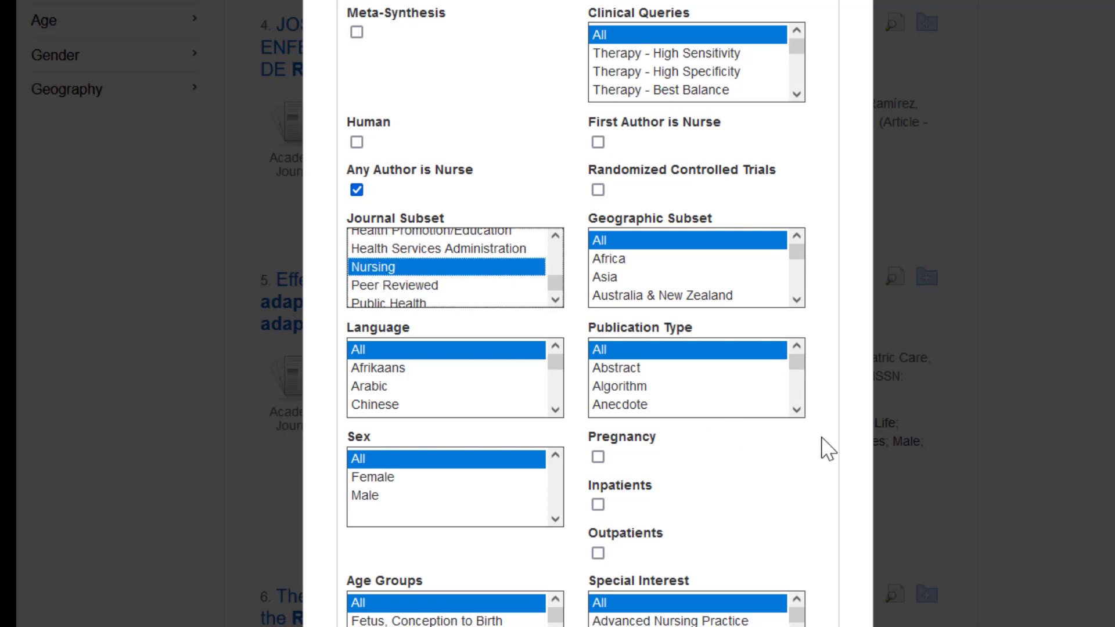
pyautogui.scroll(-5, 901, 450)
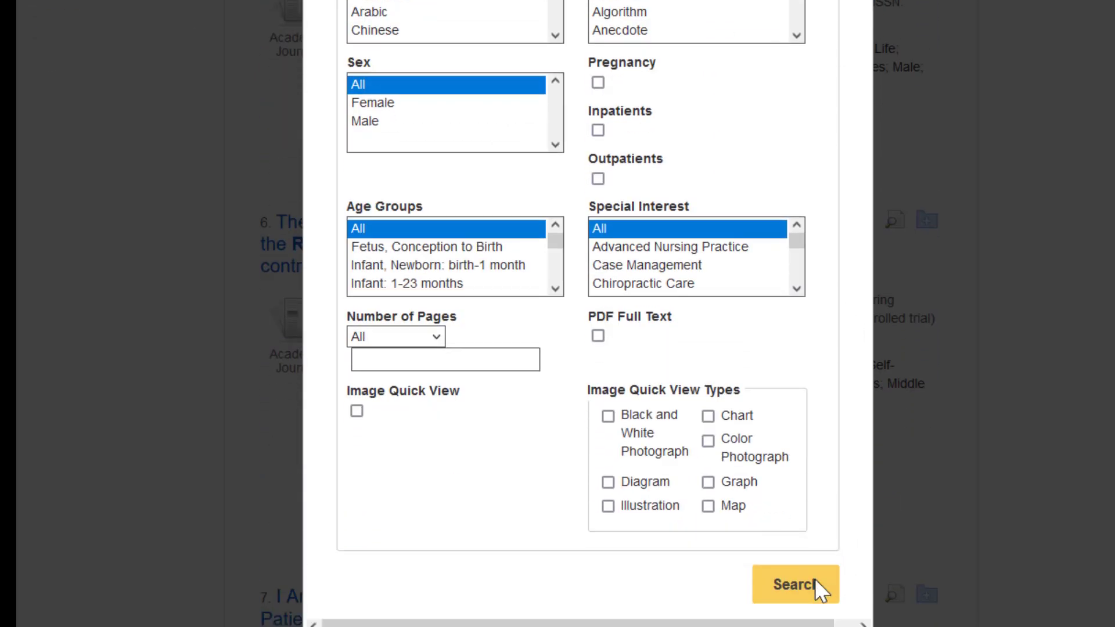
pyautogui.click(806, 593)
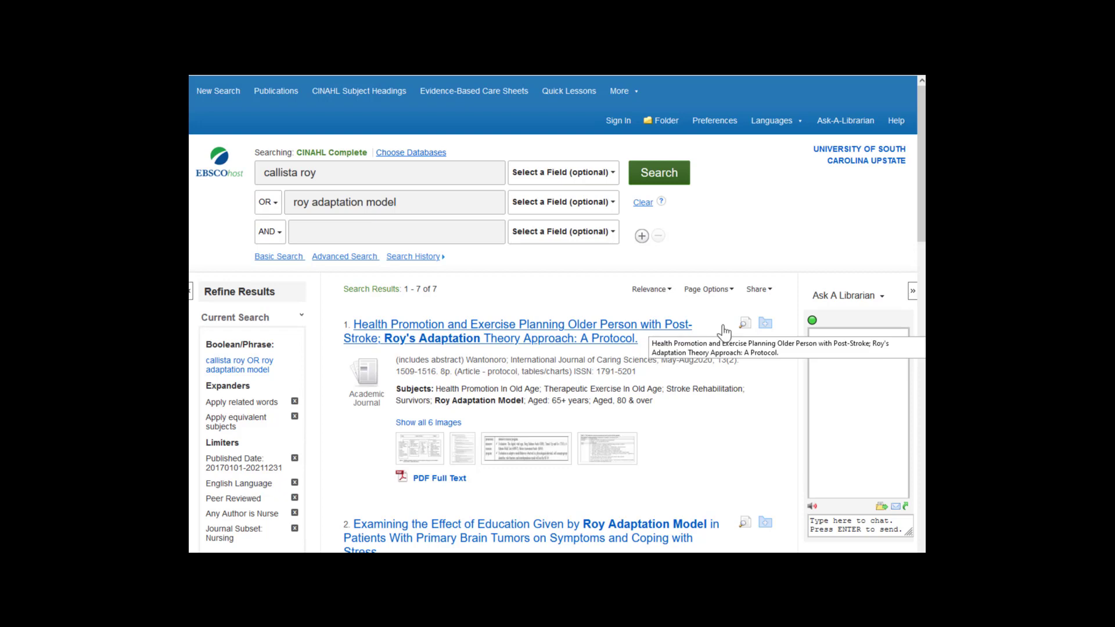
# Step: Sort the seven results by Date Newest instead of Relevance
pyautogui.click(652, 292)
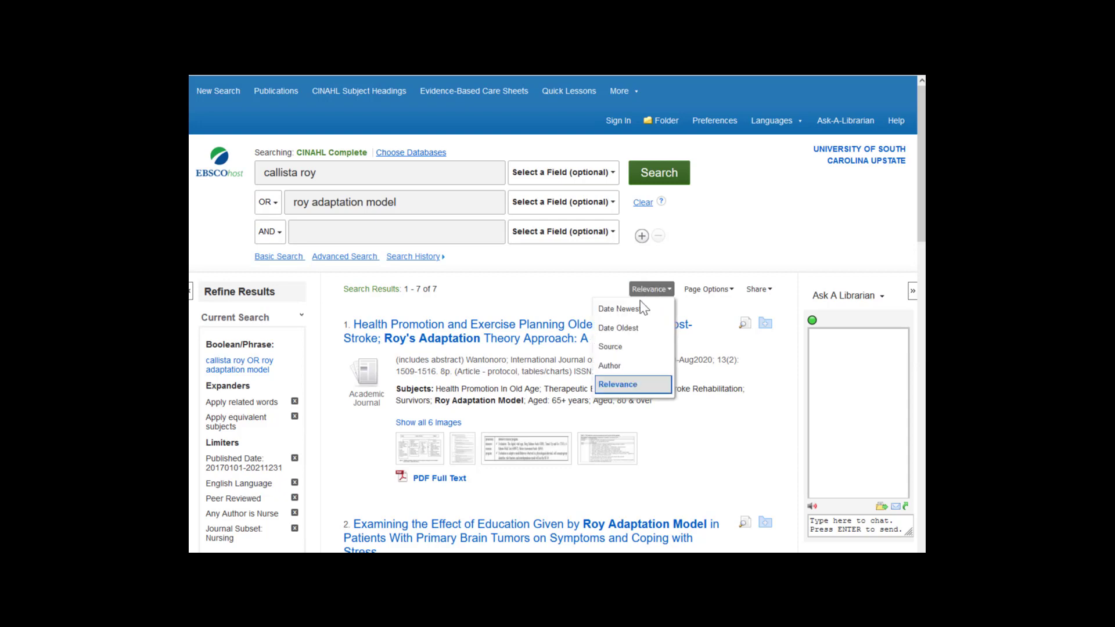
pyautogui.click(626, 310)
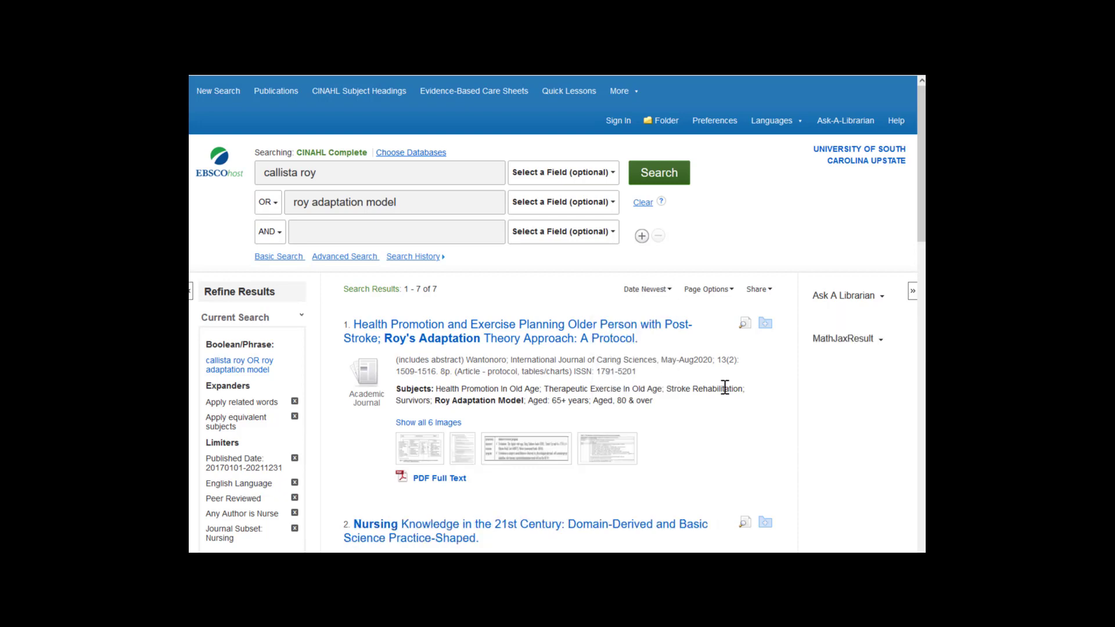
# Step: Open result 1's detailed record, the Roy's Adaptation post-stroke exercise protocol, and read its abstract
pyautogui.click(479, 335)
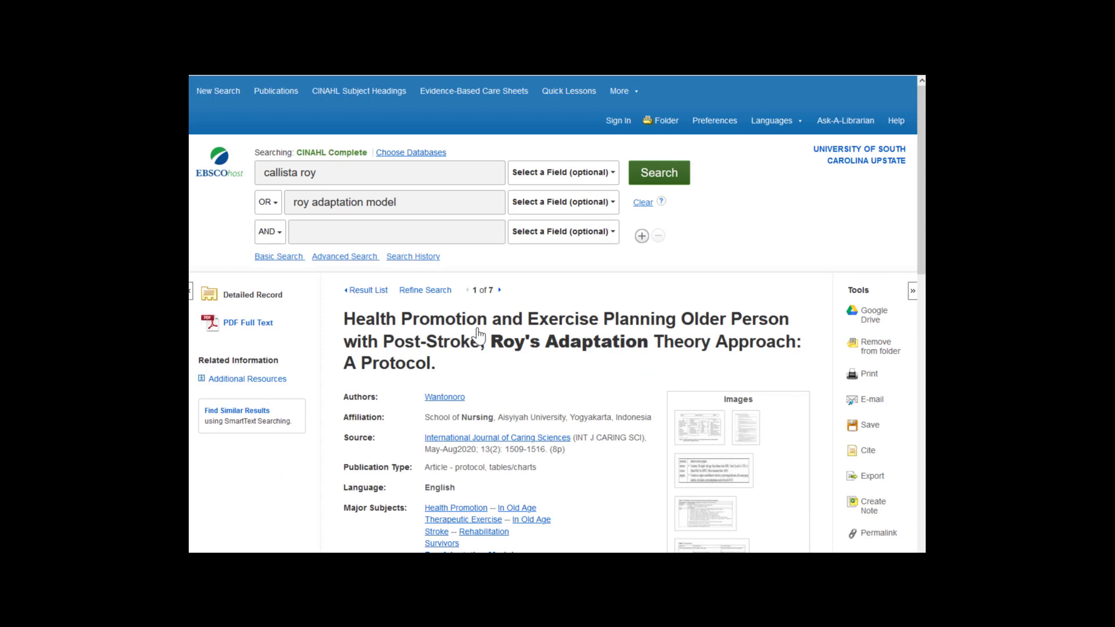
pyautogui.scroll(-3, 516, 300)
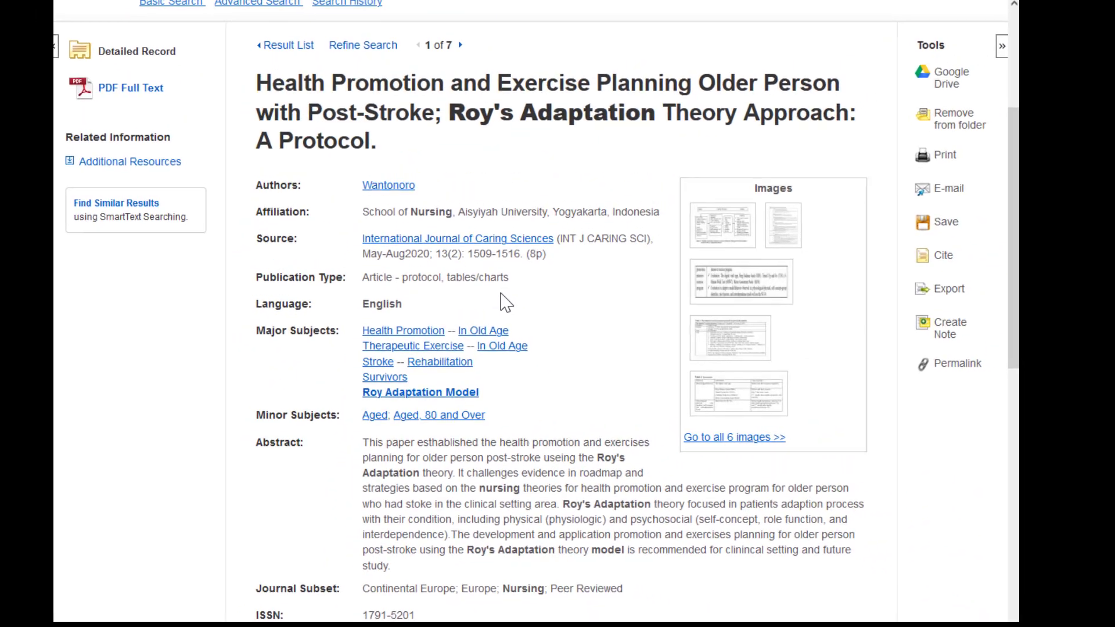
pyautogui.scroll(4, 589, 87)
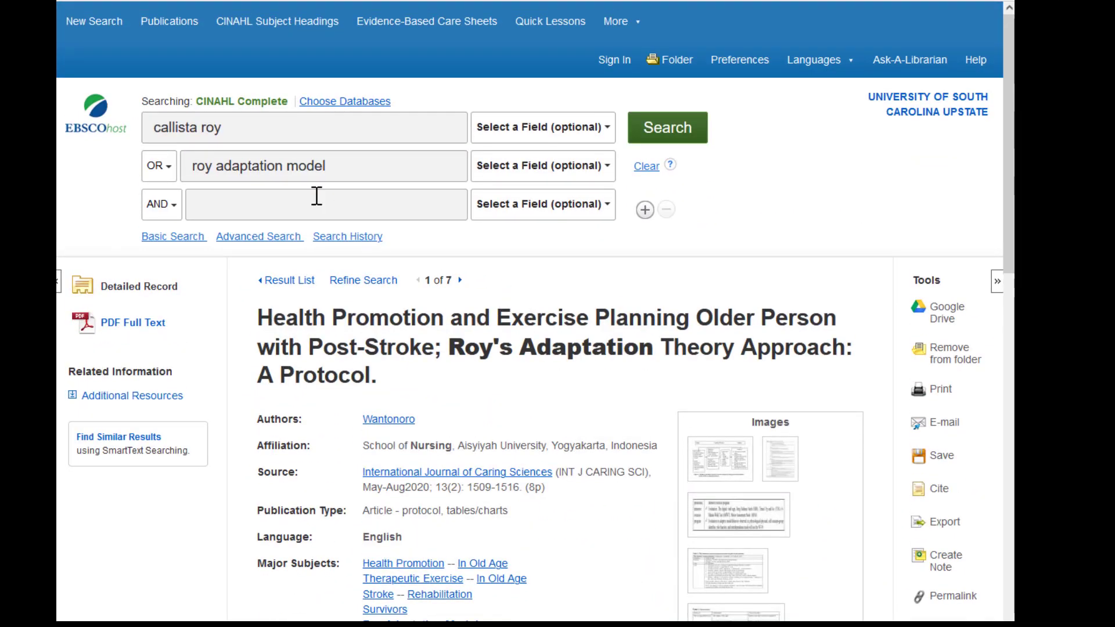
# Step: Clear the advanced search and enter 'roy adaptation model' in the SU Subject field
pyautogui.click(278, 238)
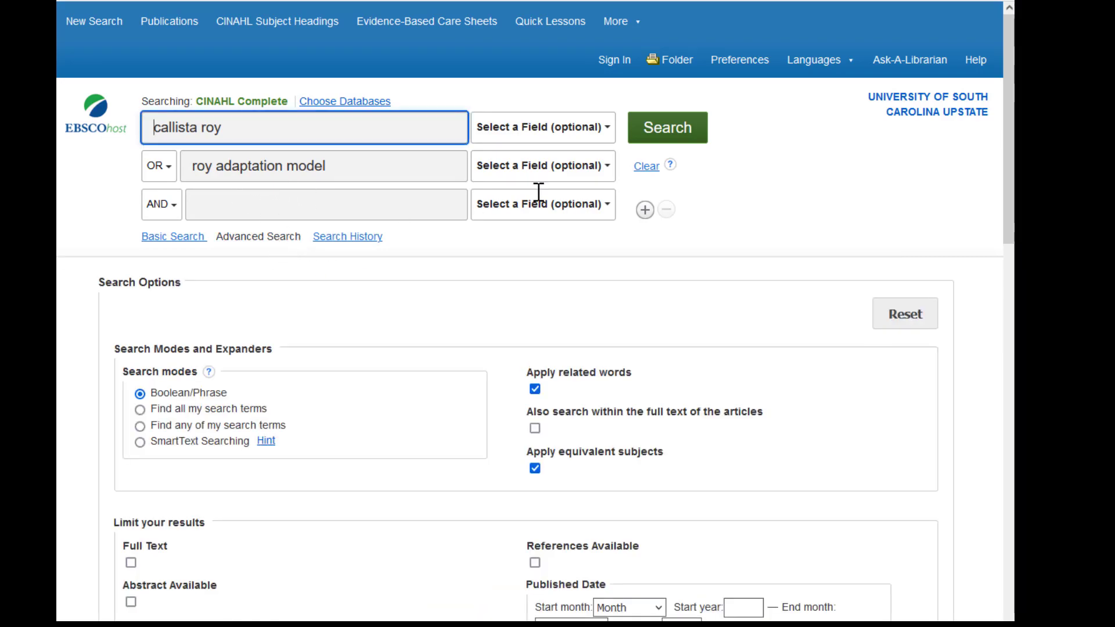
pyautogui.click(646, 166)
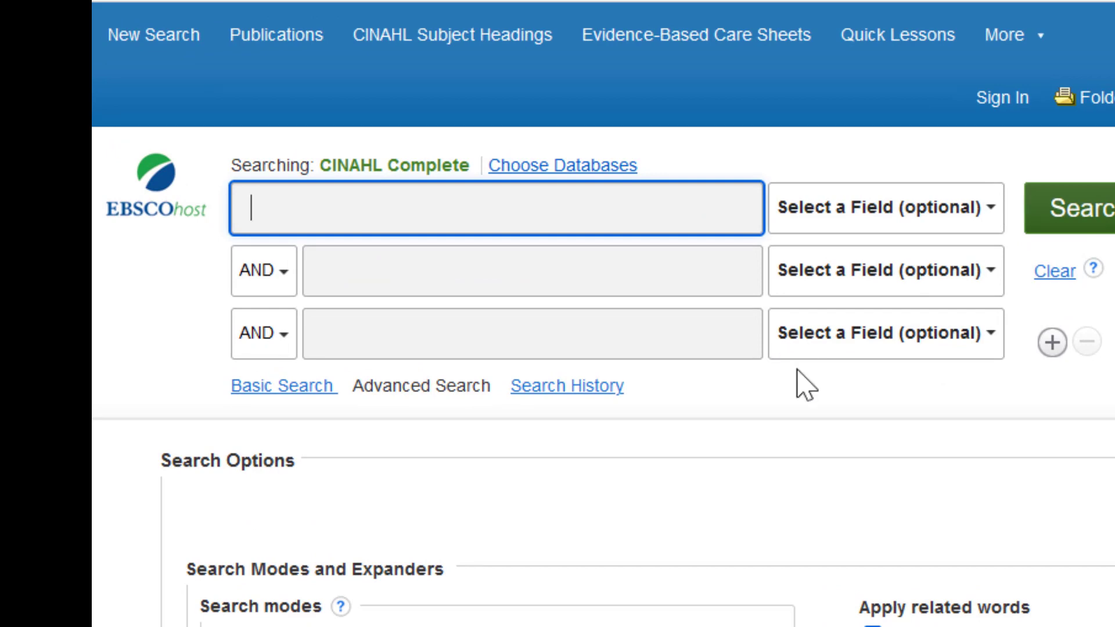
pyautogui.write('roy adaptation model')
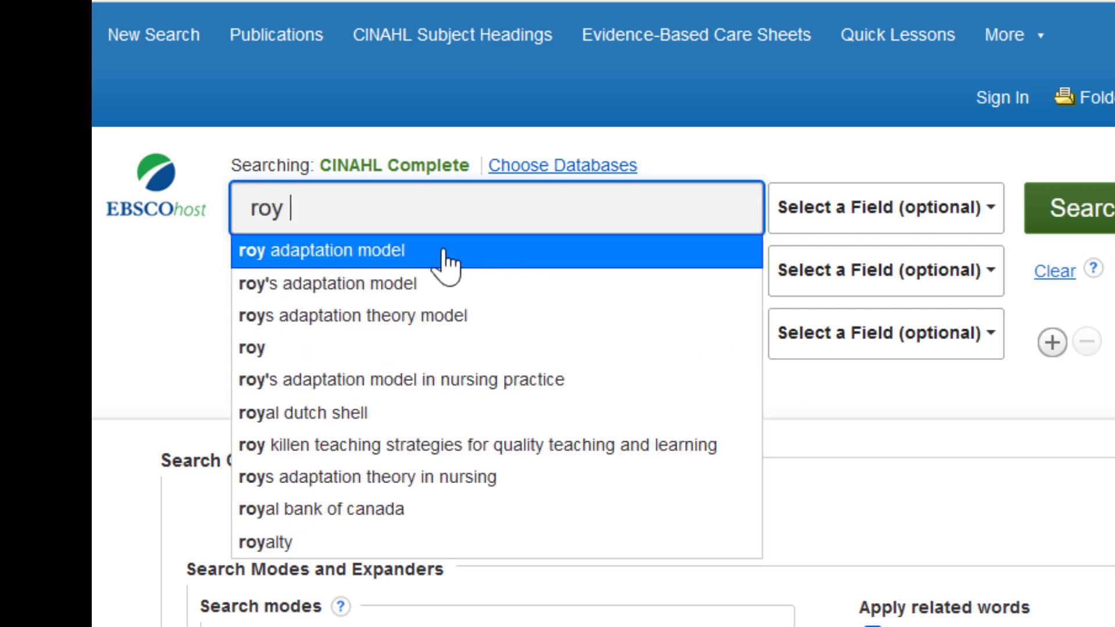
pyautogui.click(448, 258)
pyautogui.click(991, 219)
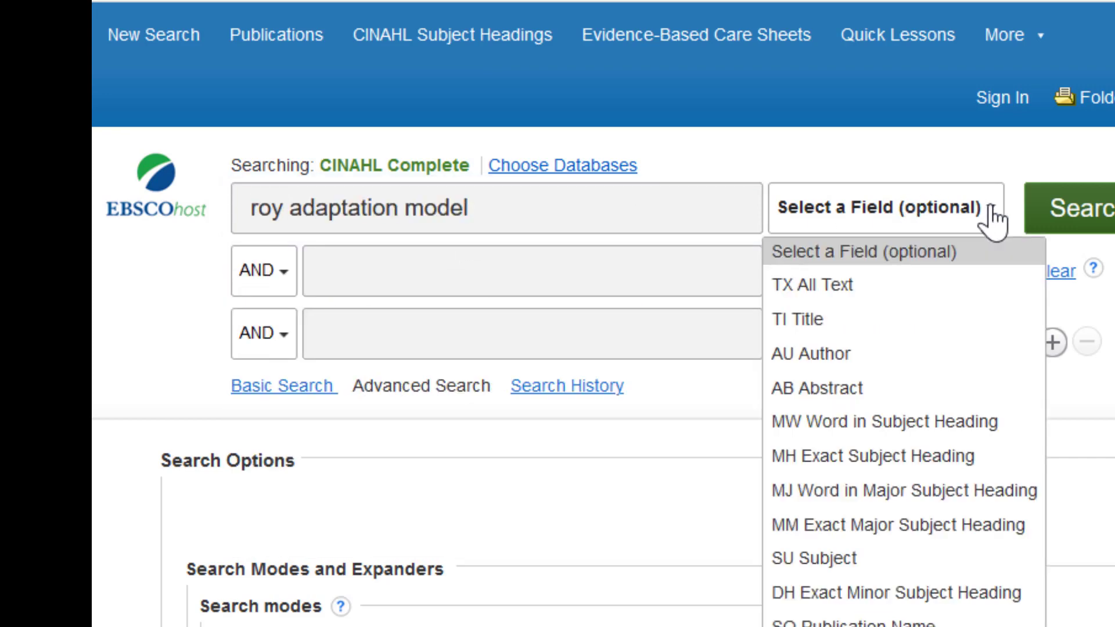
pyautogui.click(841, 561)
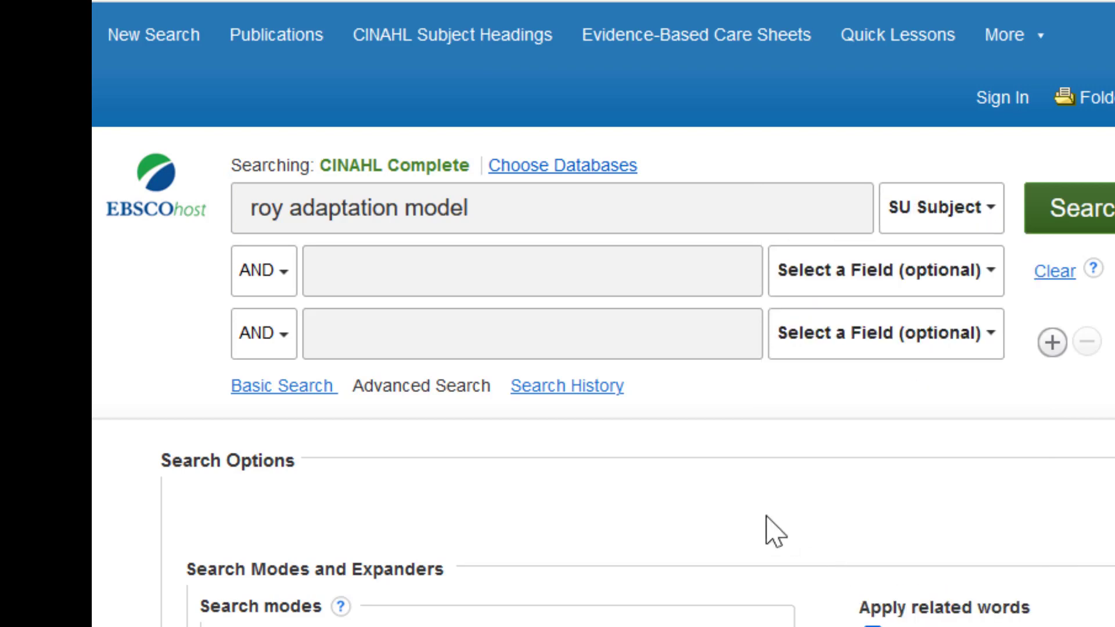
# Step: Add 'alzheimer's disease' with AND in row two and run the search
pyautogui.click(405, 270)
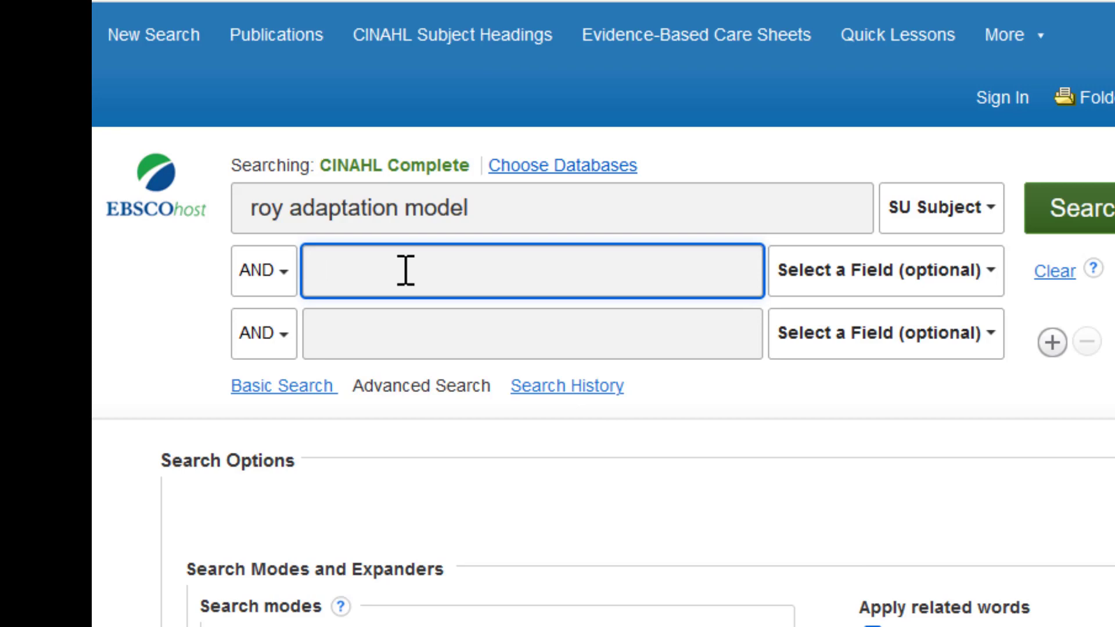
pyautogui.write('alz')
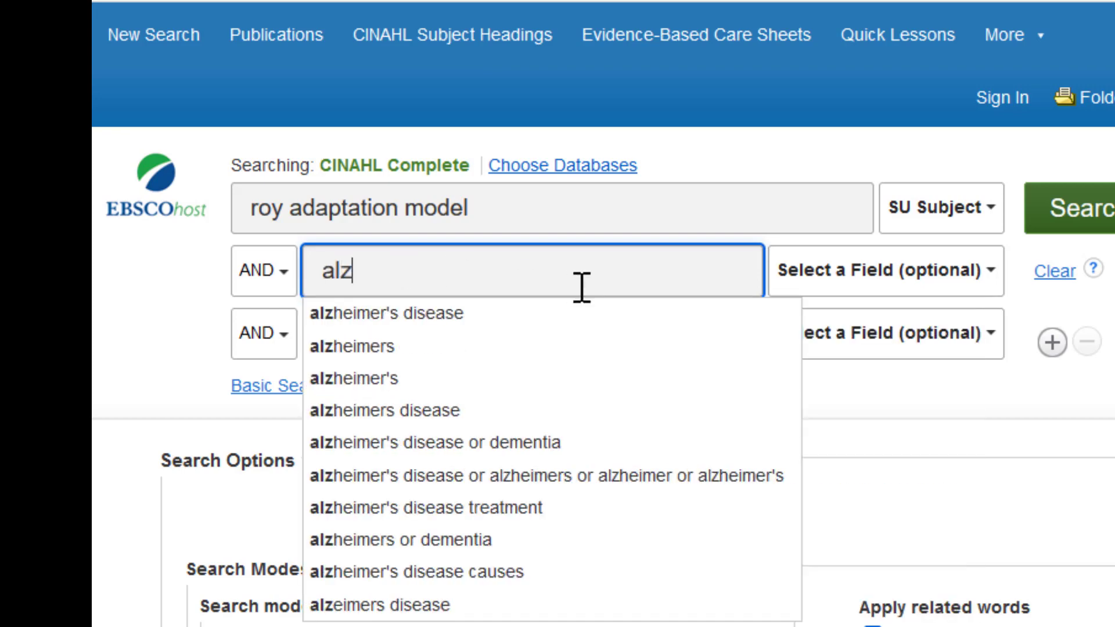
pyautogui.click(462, 314)
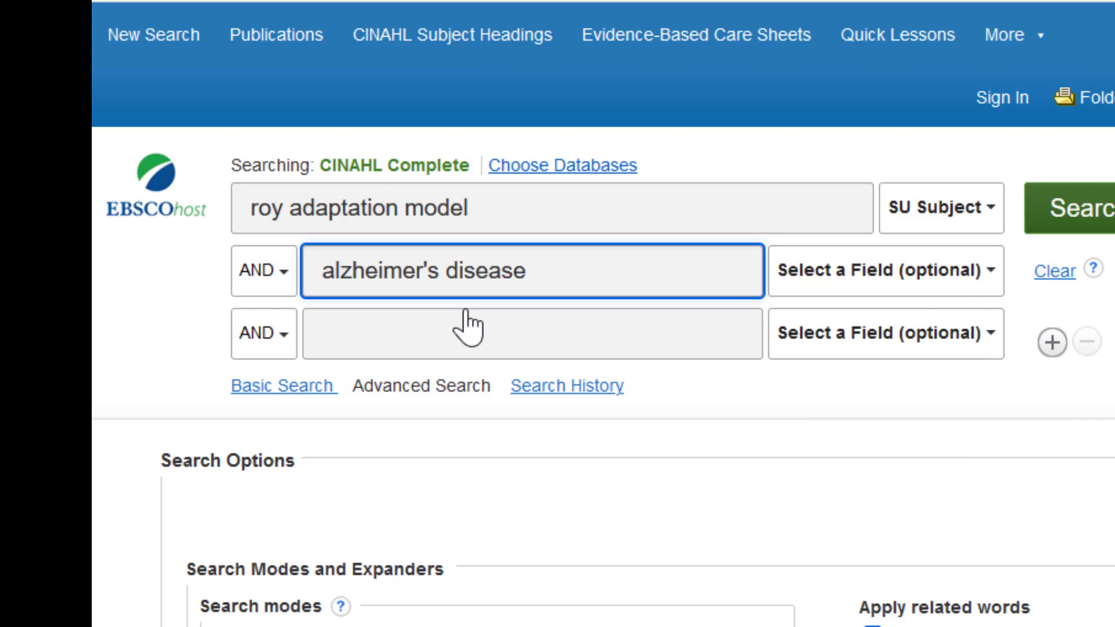
pyautogui.click(1082, 224)
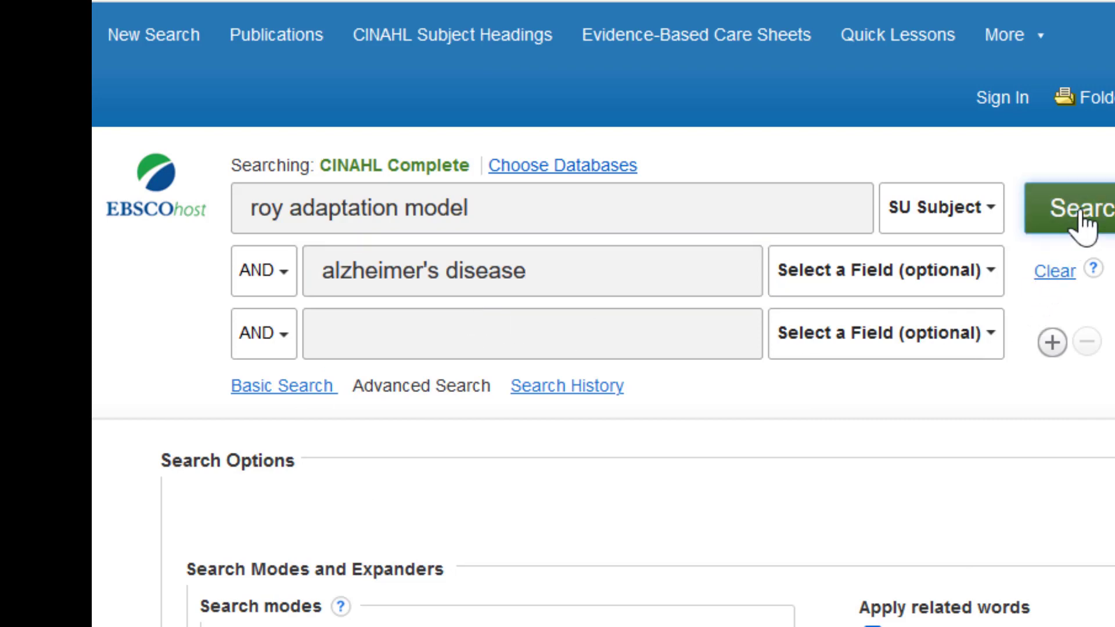